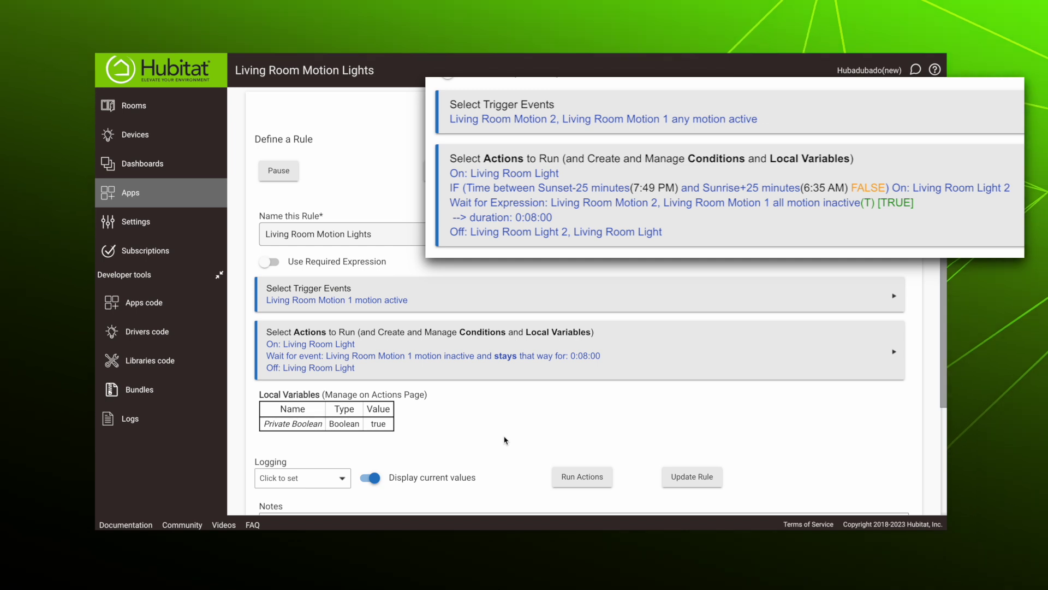
- Add Living Room Motion 2 to the Living Room Motion 1 trigger so either sensor fires the rule
{"action": "left_click", "coordinate": [452, 294]}
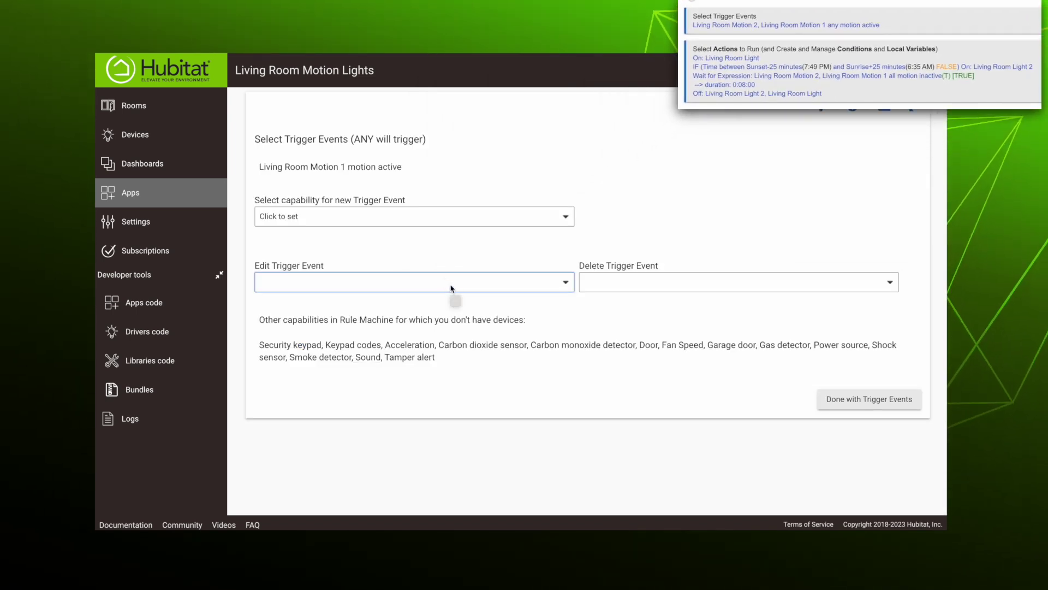
{"action": "left_click", "coordinate": [445, 283]}
{"action": "left_click", "coordinate": [366, 310]}
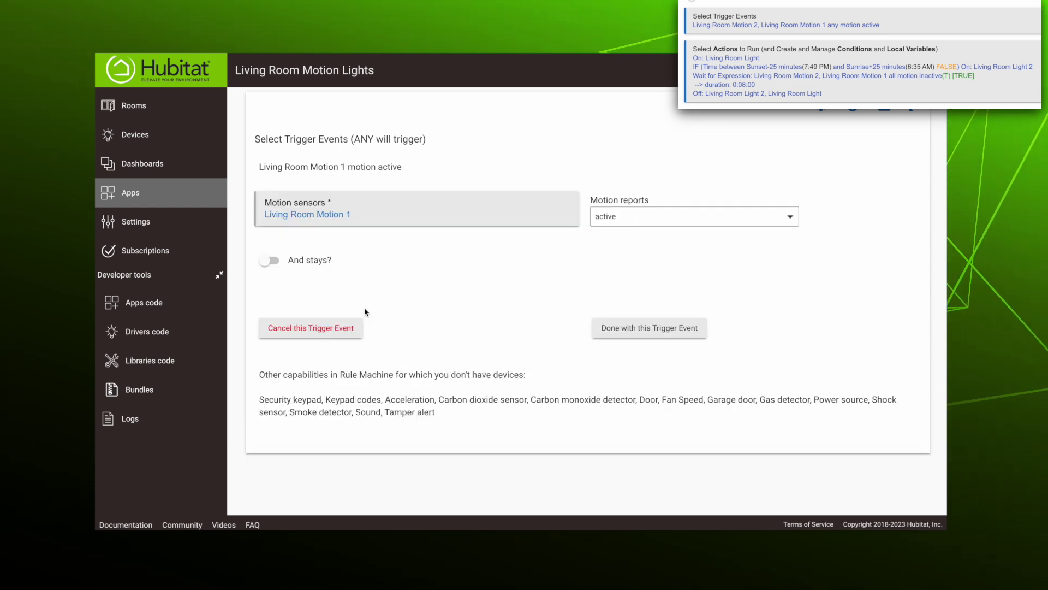
{"action": "left_click", "coordinate": [377, 218]}
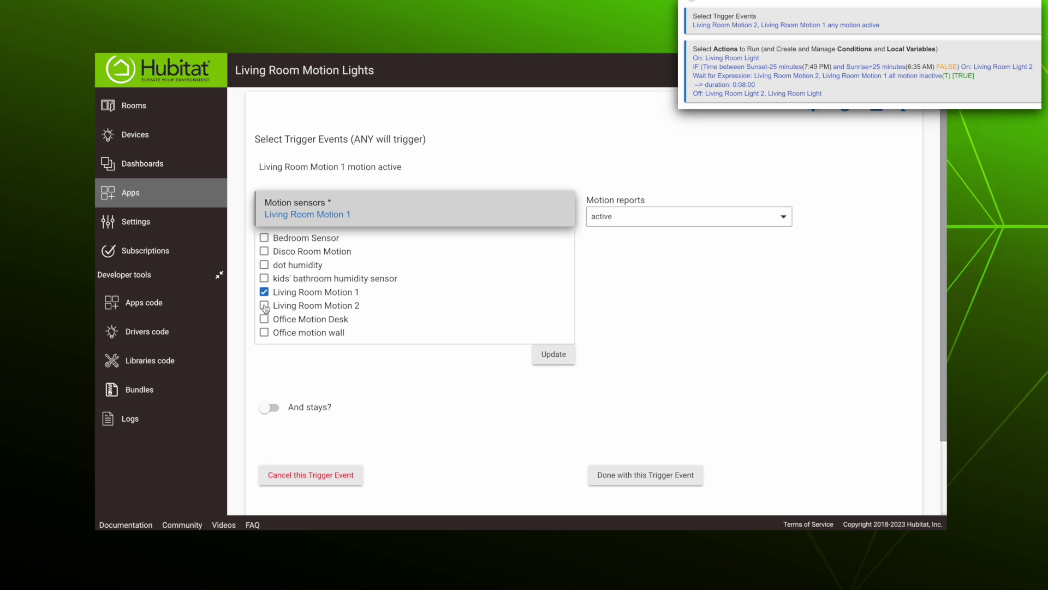
{"action": "left_click", "coordinate": [265, 305]}
{"action": "left_click", "coordinate": [481, 374]}
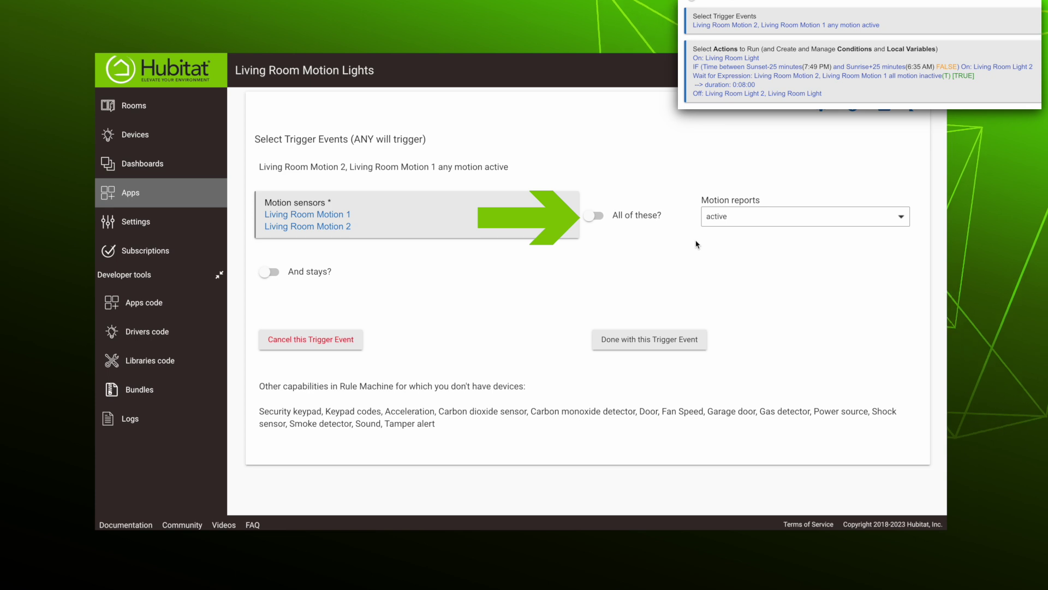
{"action": "left_click", "coordinate": [638, 346]}
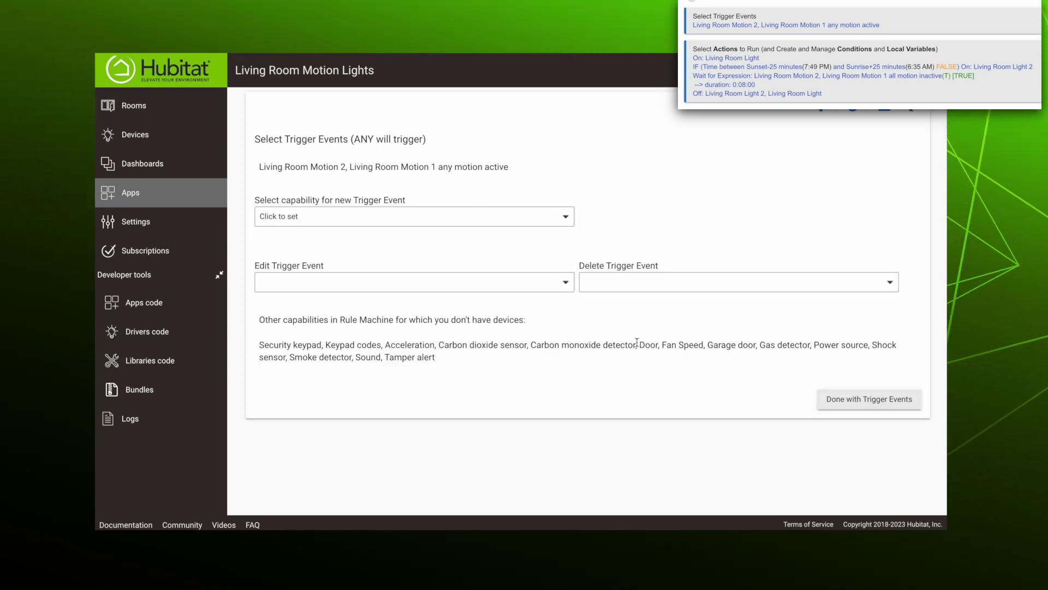
{"action": "left_click", "coordinate": [846, 397]}
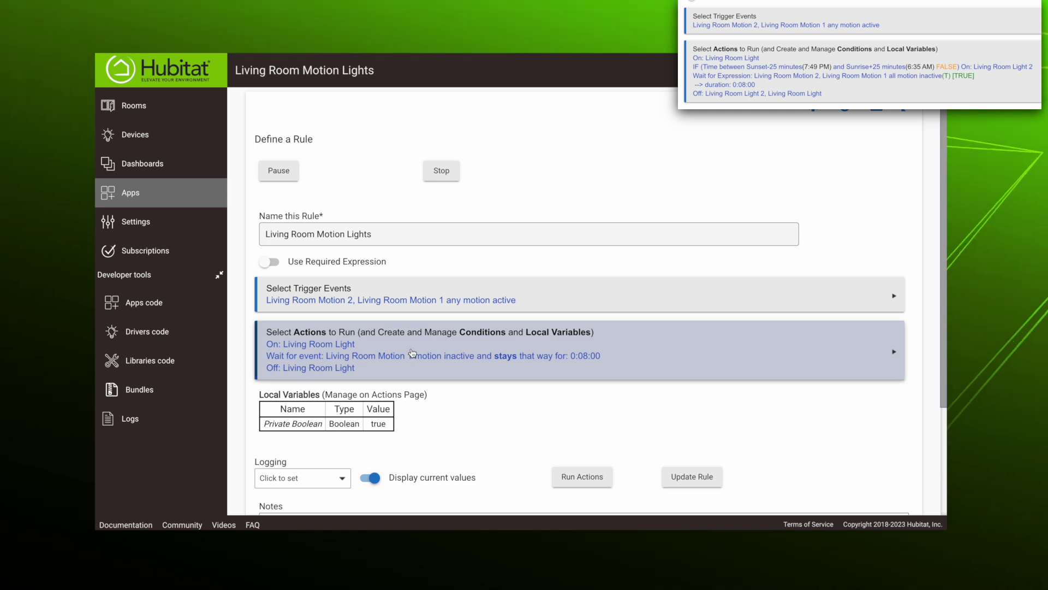
- Insert a Conditional Actions step ahead of the 0:08:00 motion-inactive wait
{"action": "left_click", "coordinate": [412, 352]}
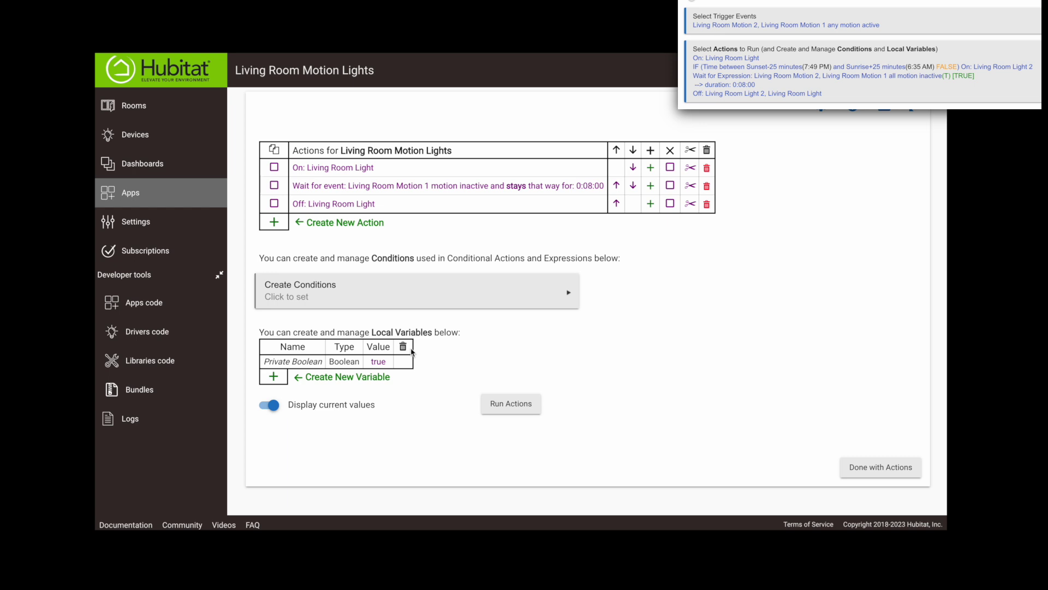
{"action": "left_click", "coordinate": [650, 186]}
{"action": "left_click", "coordinate": [304, 240]}
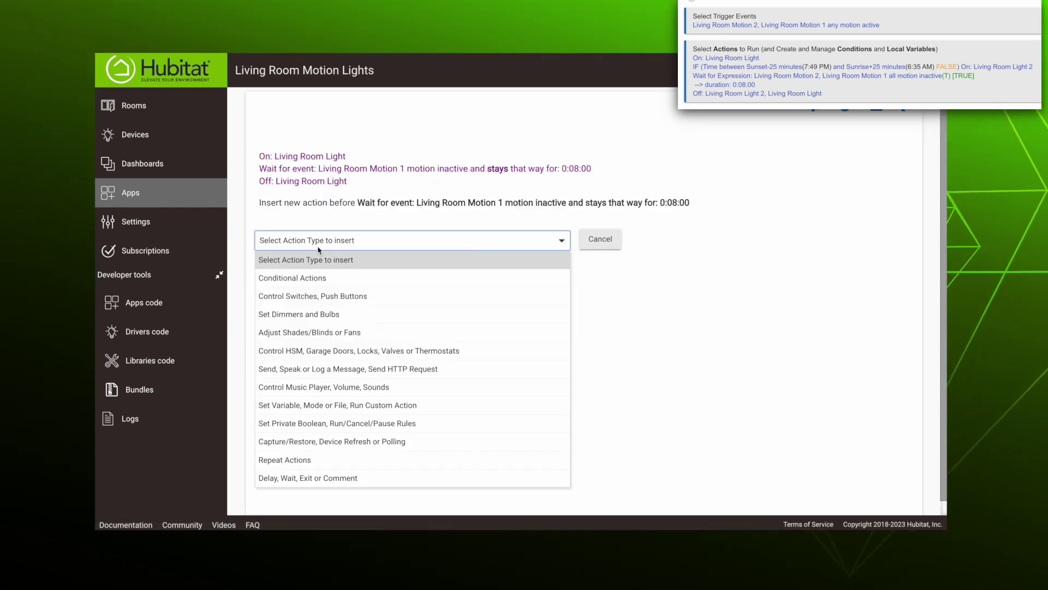
{"action": "left_click", "coordinate": [303, 277]}
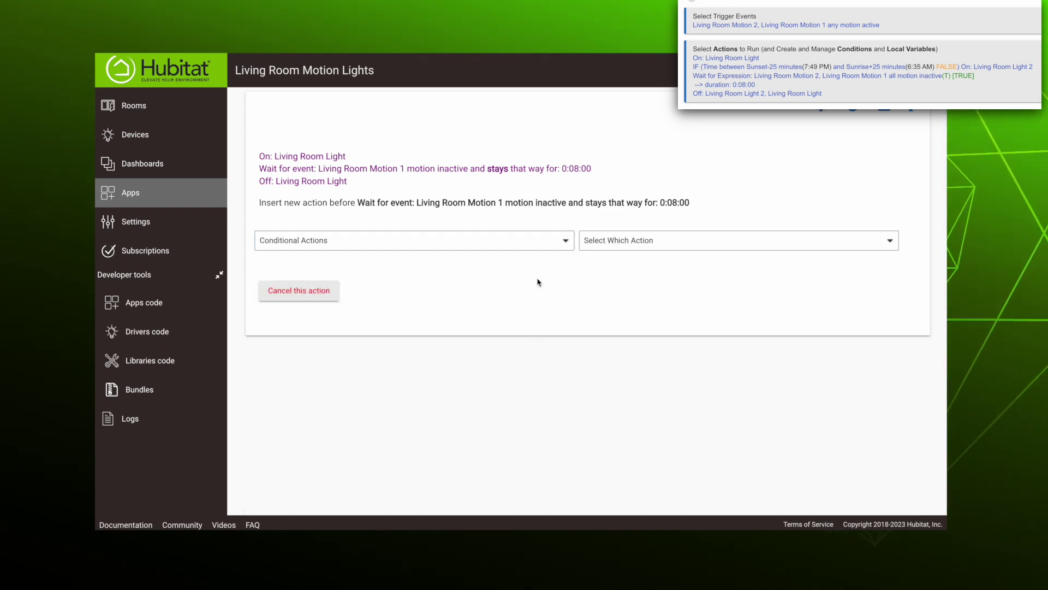
- Make it a Simple Conditional Action: between Sunset -25 and Sunrise +25 minutes
{"action": "left_click", "coordinate": [604, 243]}
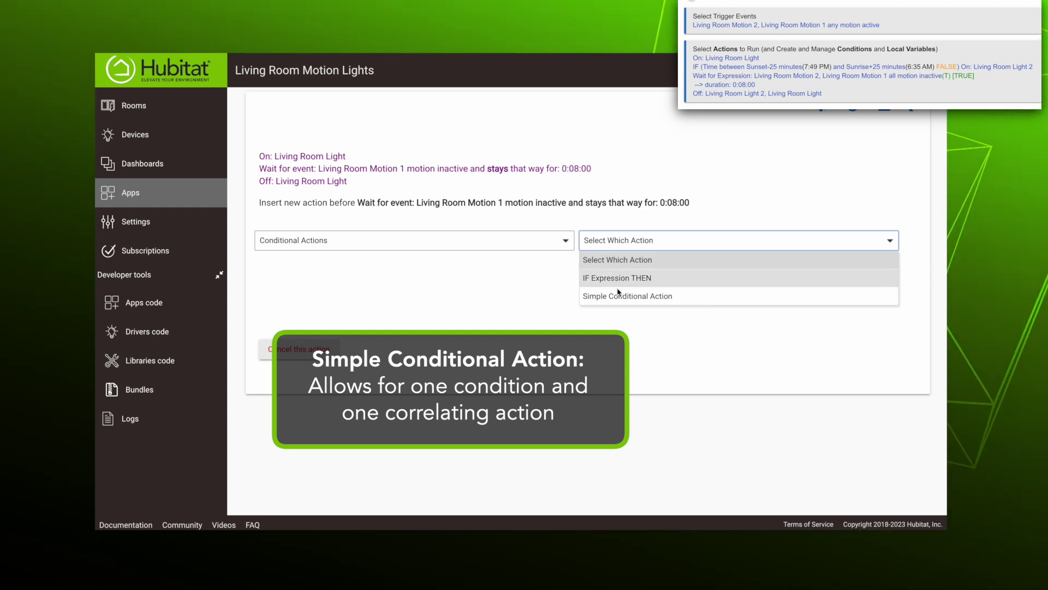
{"action": "left_click", "coordinate": [615, 296]}
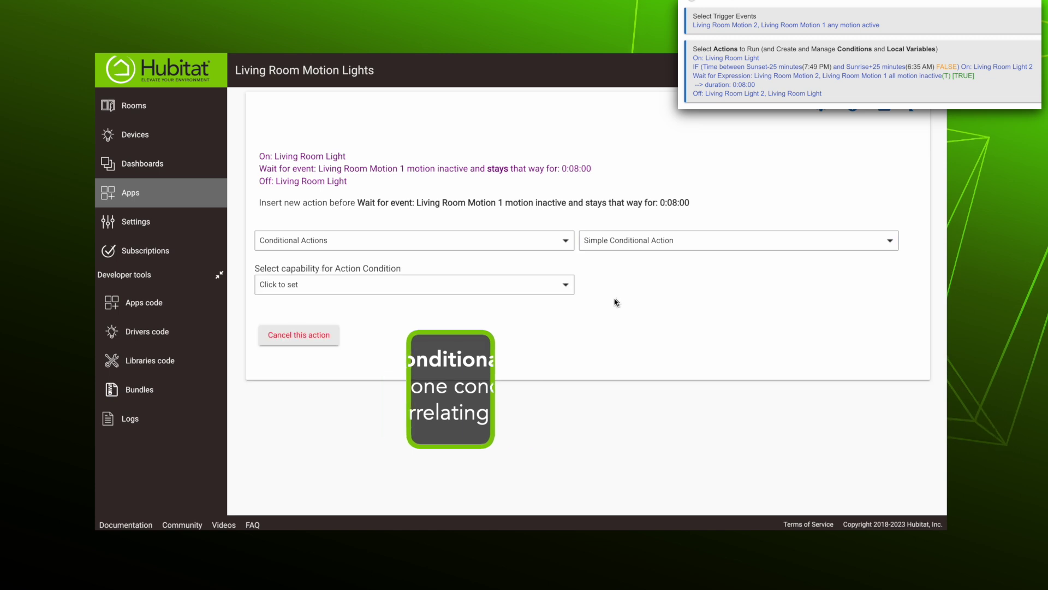
{"action": "left_click", "coordinate": [384, 290]}
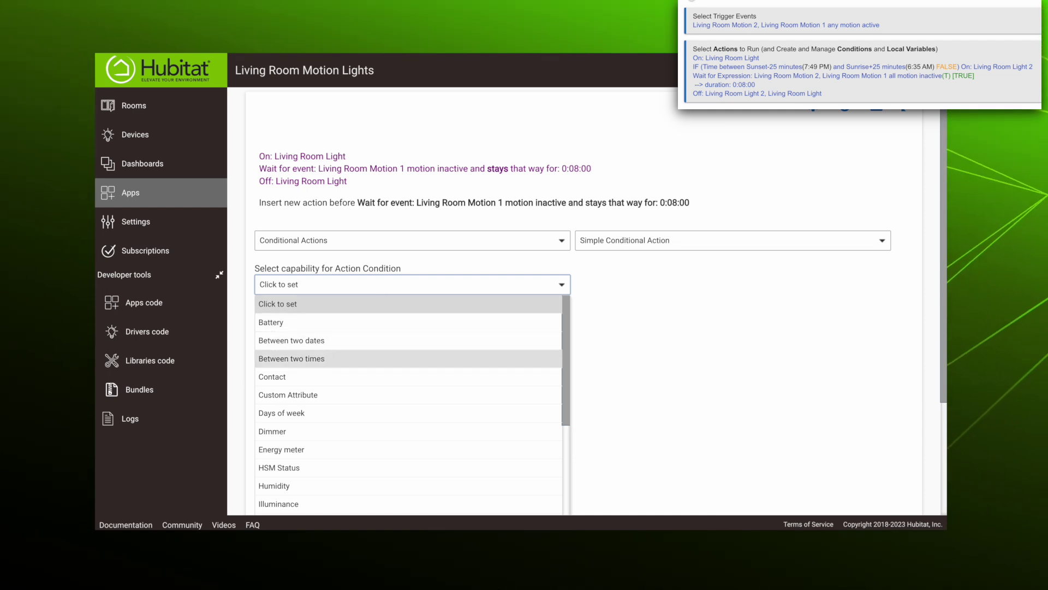
{"action": "left_click", "coordinate": [326, 357]}
{"action": "left_click", "coordinate": [391, 294]}
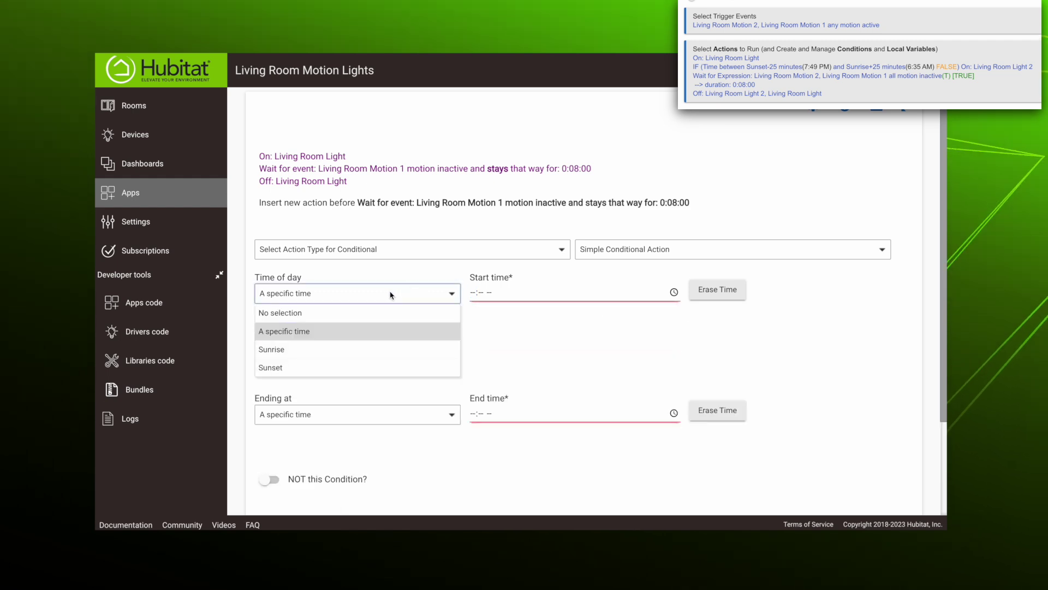
{"action": "left_click", "coordinate": [290, 367]}
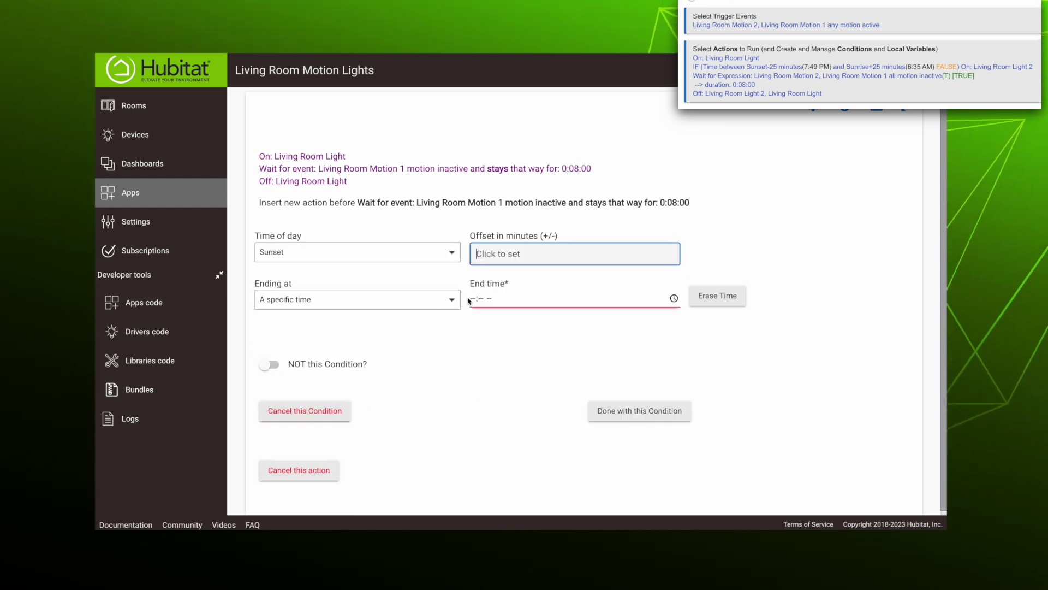
{"action": "type", "text": "-25"}
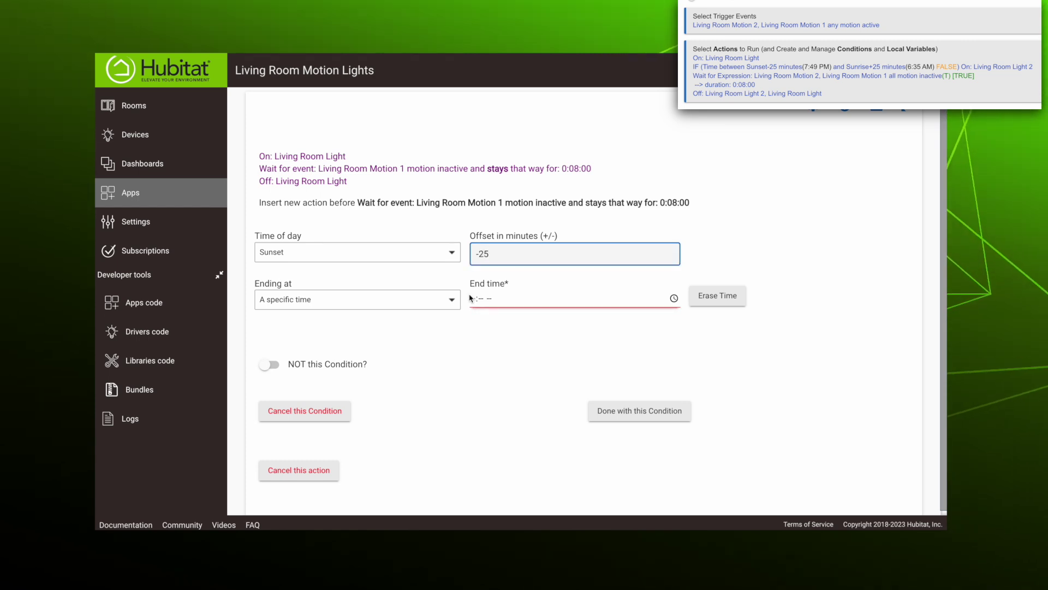
{"action": "left_click", "coordinate": [445, 299]}
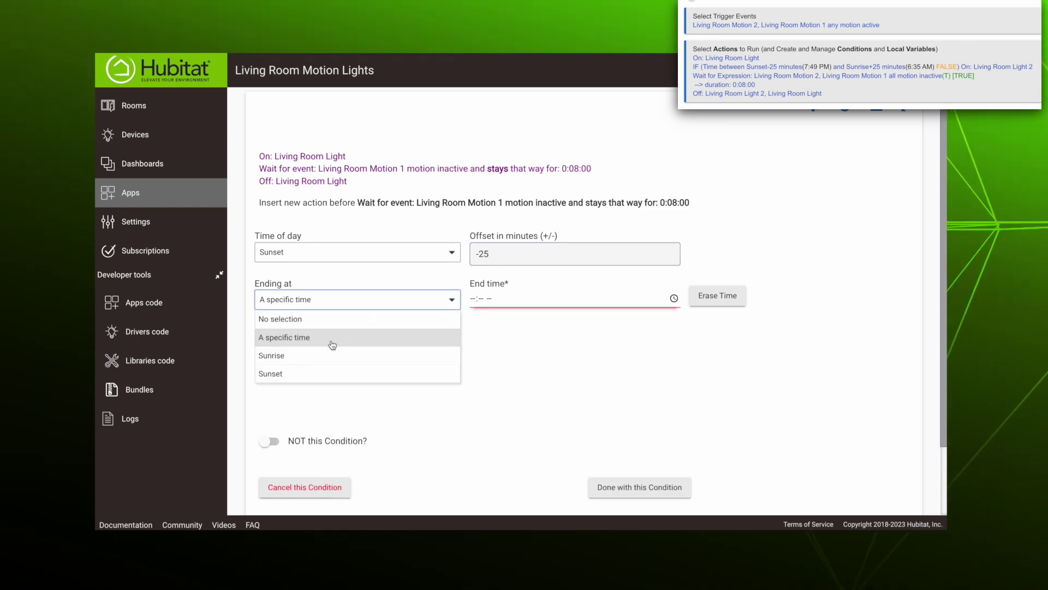
{"action": "left_click", "coordinate": [301, 357]}
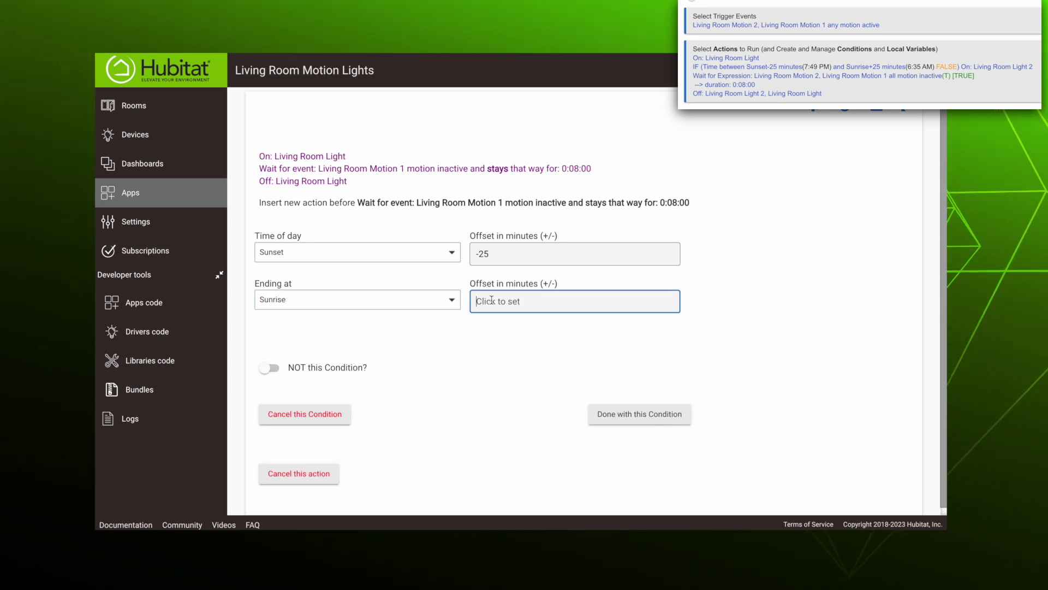
{"action": "type", "text": "25"}
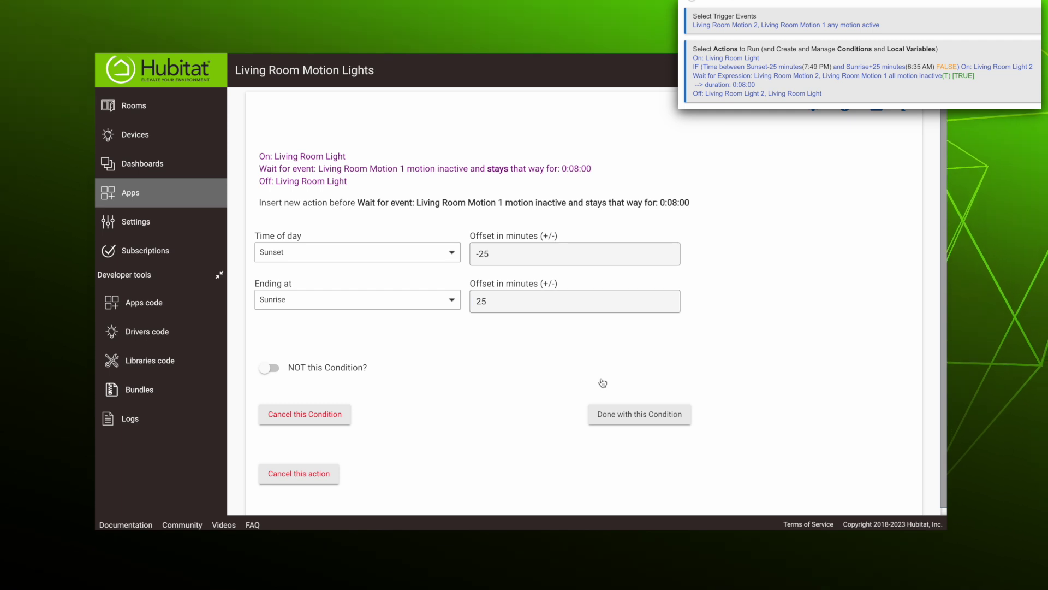
{"action": "left_click", "coordinate": [631, 421]}
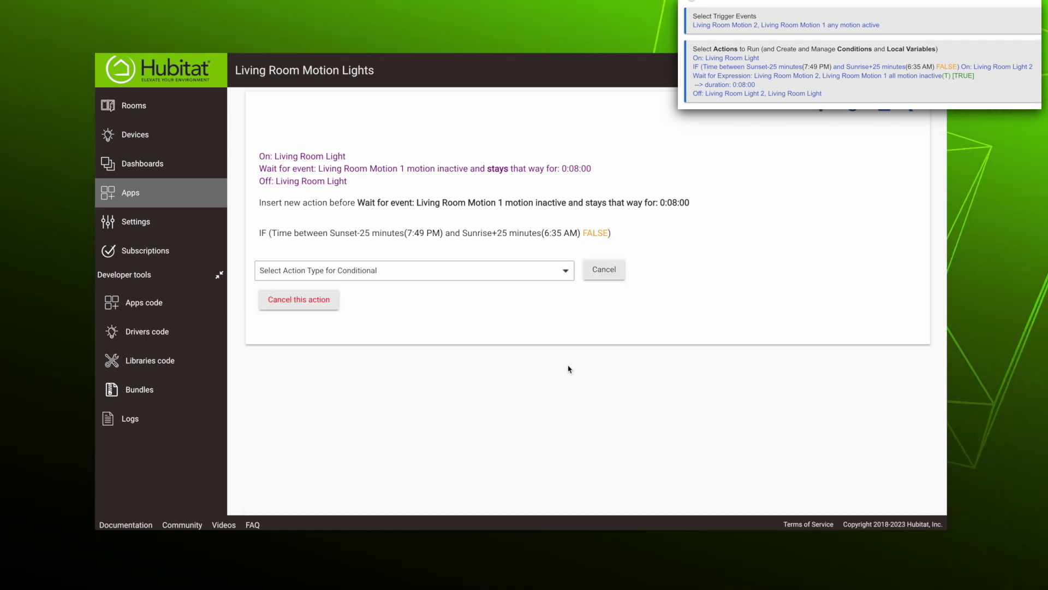
- Set the conditional action to turn on Living Room Light 2 and finish adding it
{"action": "left_click", "coordinate": [485, 273]}
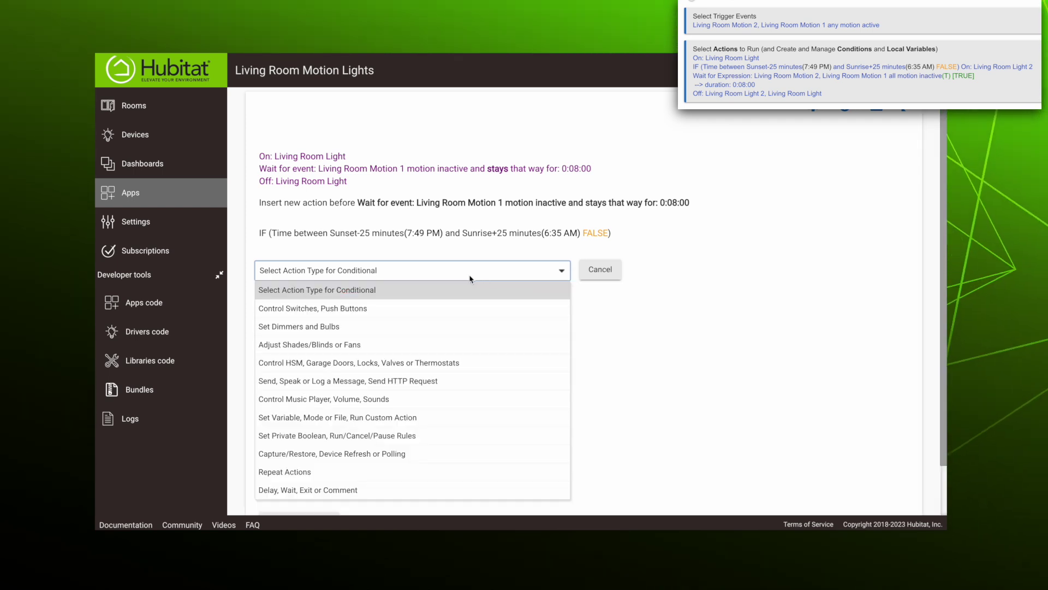
{"action": "left_click", "coordinate": [364, 310]}
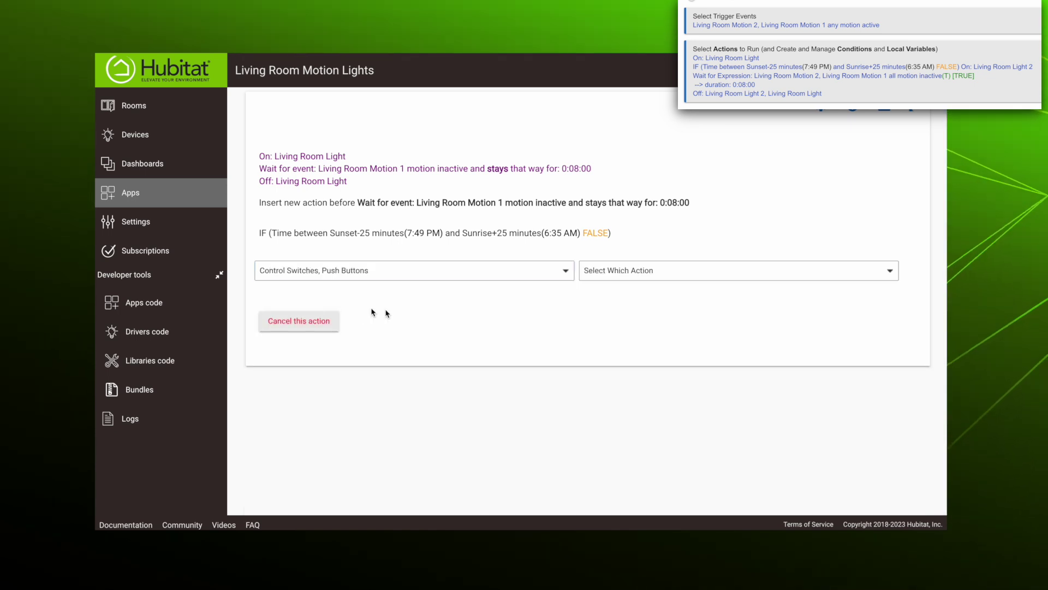
{"action": "left_click", "coordinate": [635, 277]}
{"action": "left_click", "coordinate": [628, 308]}
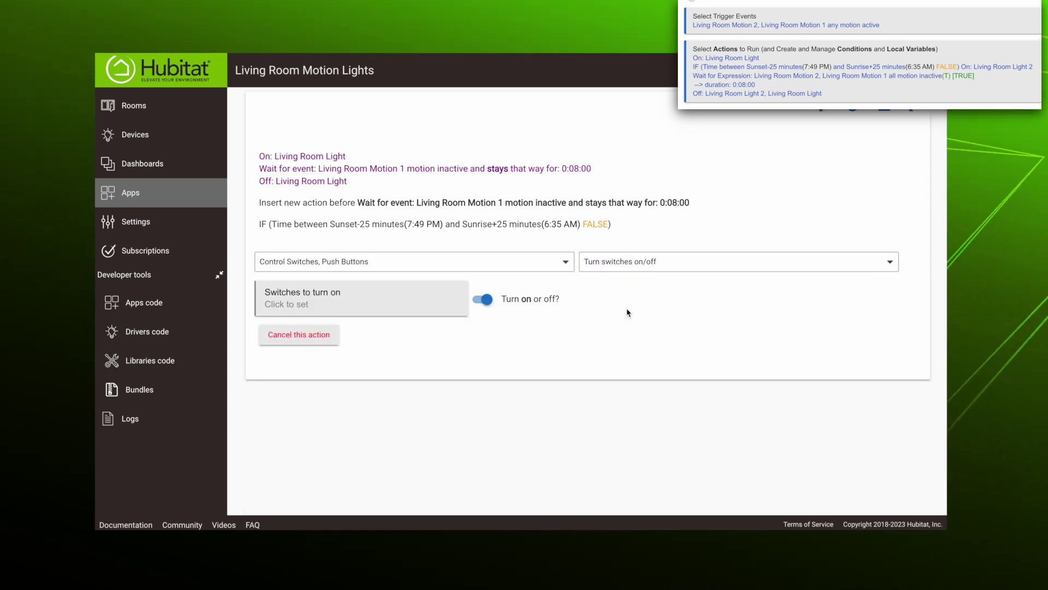
{"action": "left_click", "coordinate": [383, 307]}
{"action": "scroll", "coordinate": [372, 330], "scroll_direction": "down", "scroll_amount": 3}
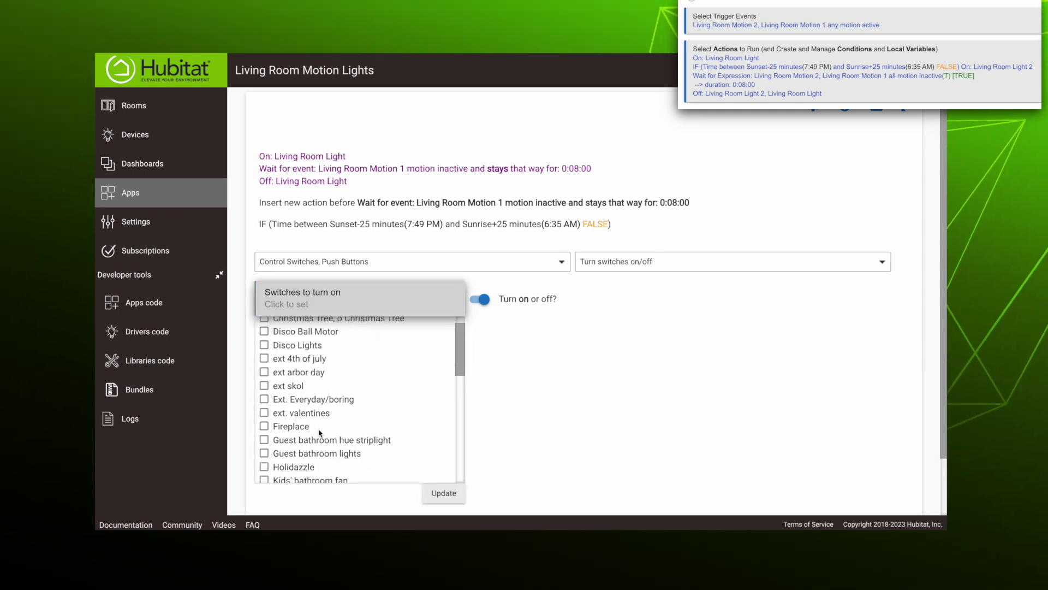
{"action": "left_click", "coordinate": [265, 406]}
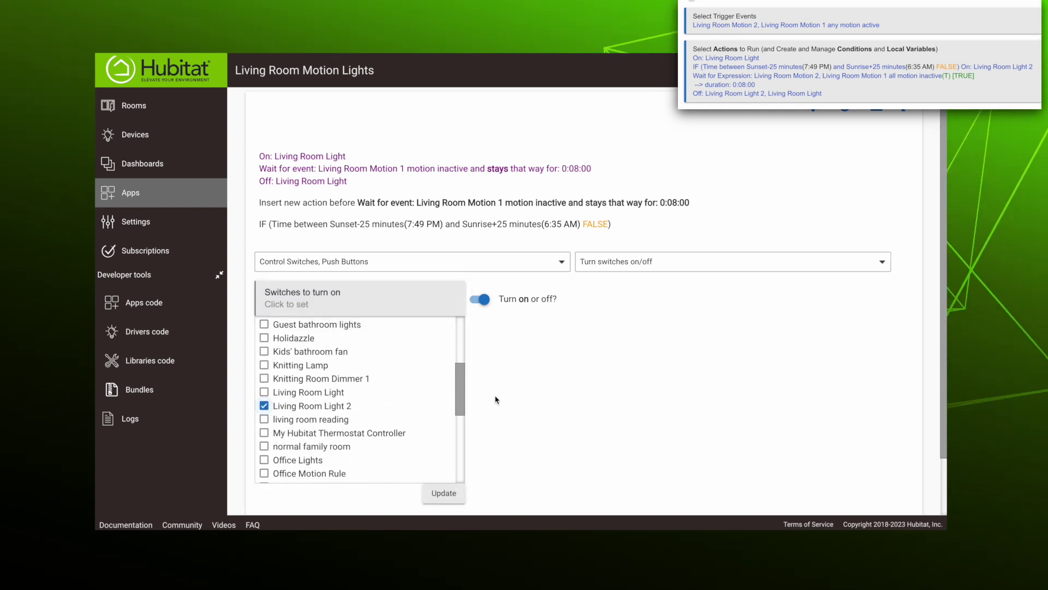
{"action": "left_click", "coordinate": [532, 374]}
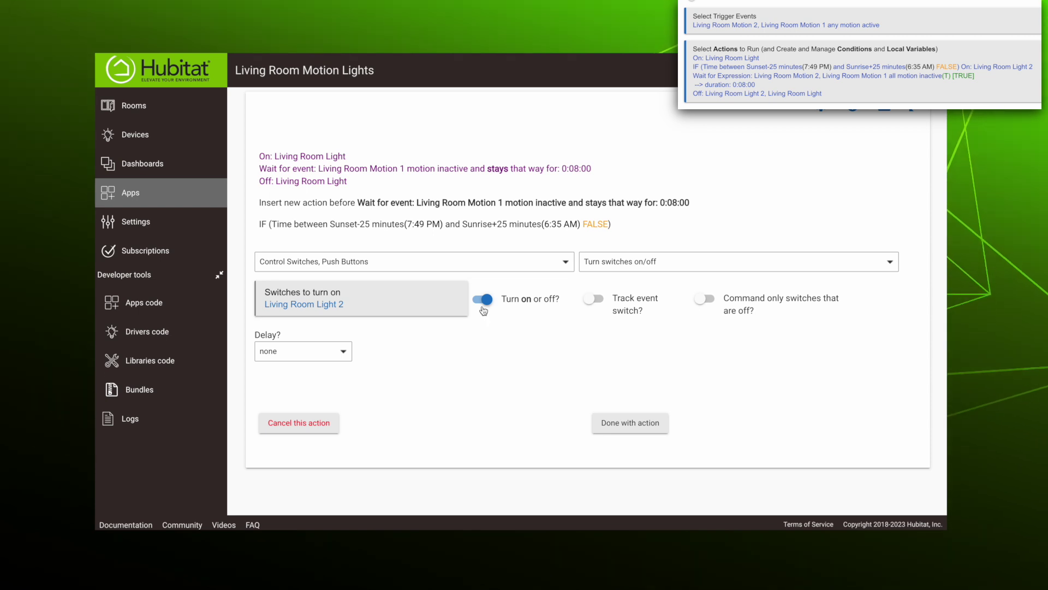
{"action": "left_click", "coordinate": [616, 423]}
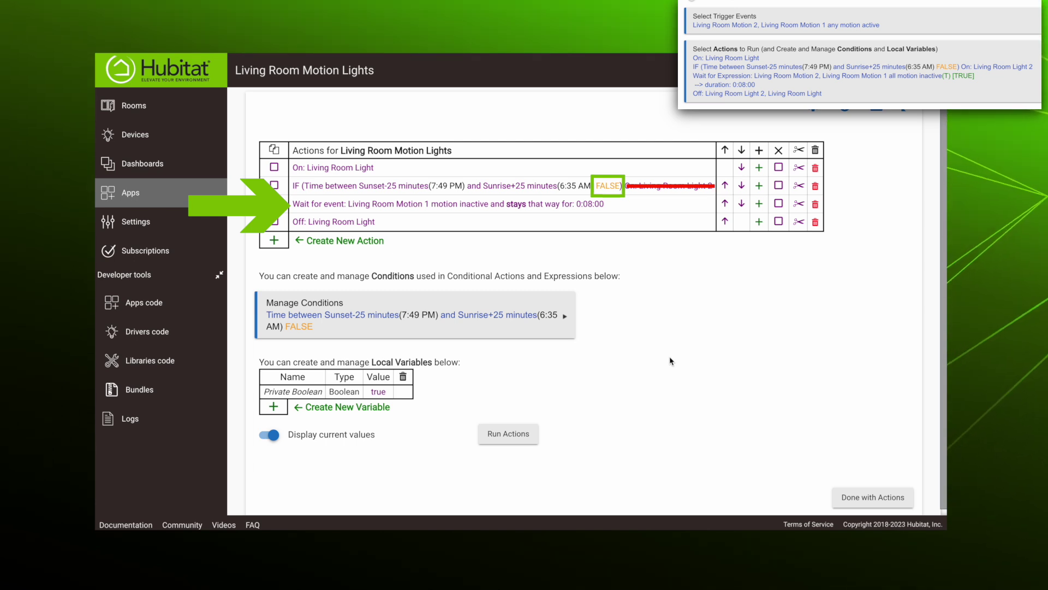
- Insert another new action before the existing 0:08:00 wait
{"action": "left_click", "coordinate": [759, 204]}
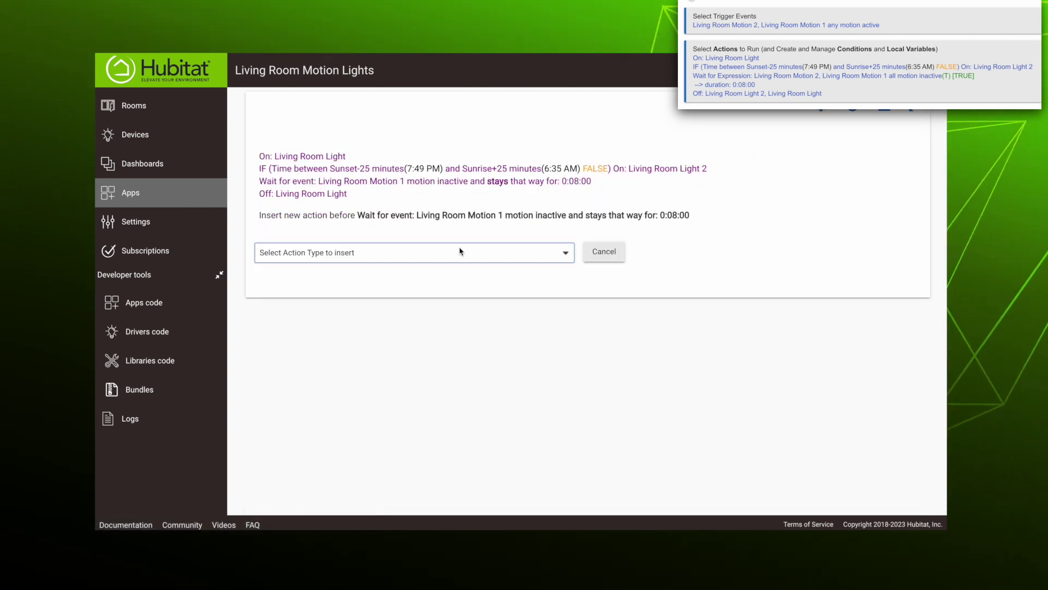
- Make the new action a Wait for Expression and start a new condition for it
{"action": "left_click", "coordinate": [383, 254]}
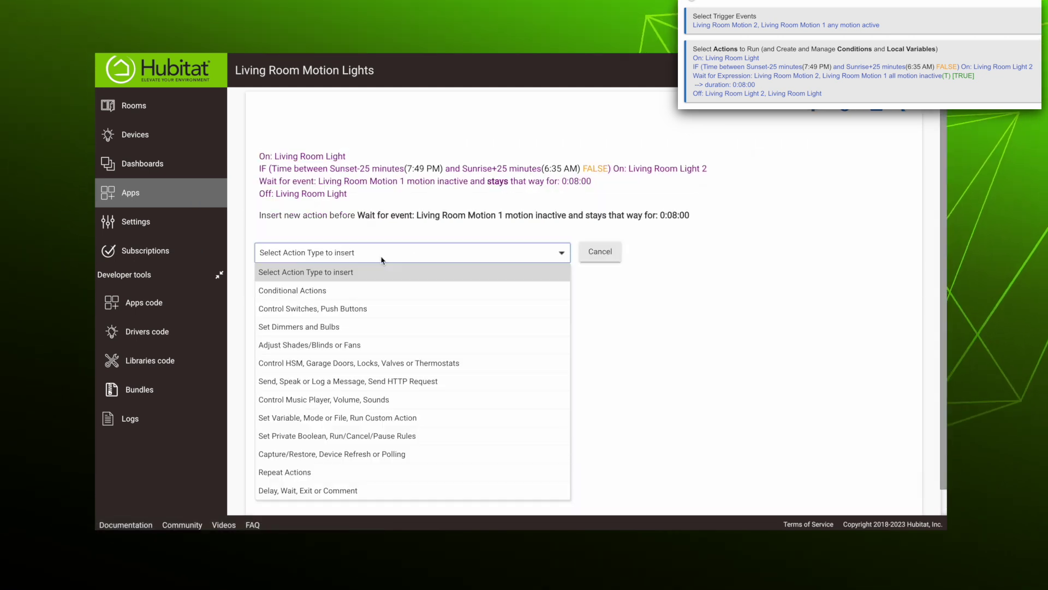
{"action": "left_click", "coordinate": [356, 491]}
{"action": "left_click", "coordinate": [704, 255]}
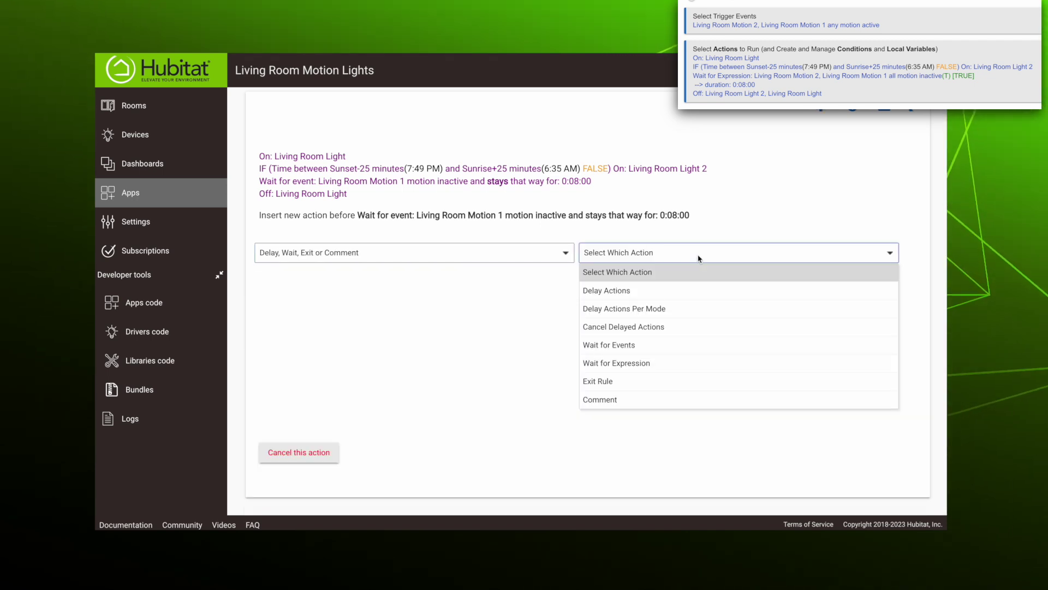
{"action": "left_click", "coordinate": [655, 364]}
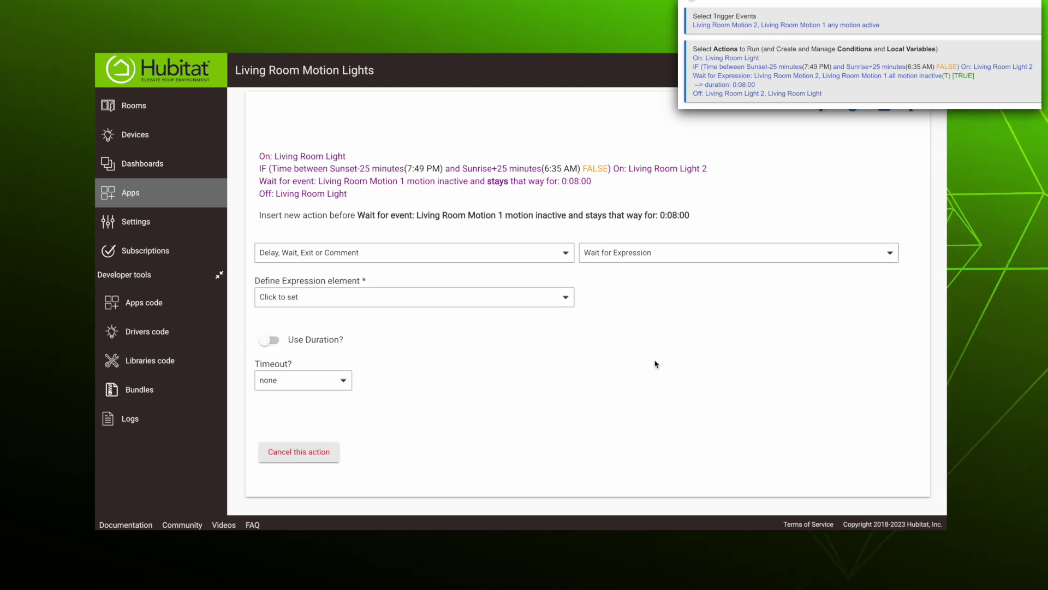
{"action": "left_click", "coordinate": [456, 304]}
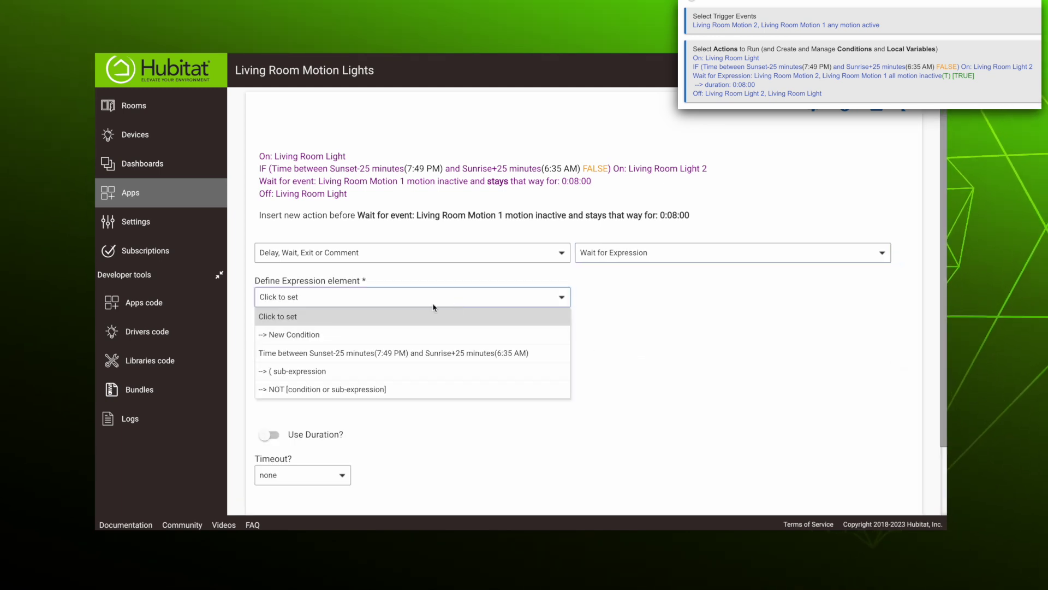
{"action": "left_click", "coordinate": [294, 334]}
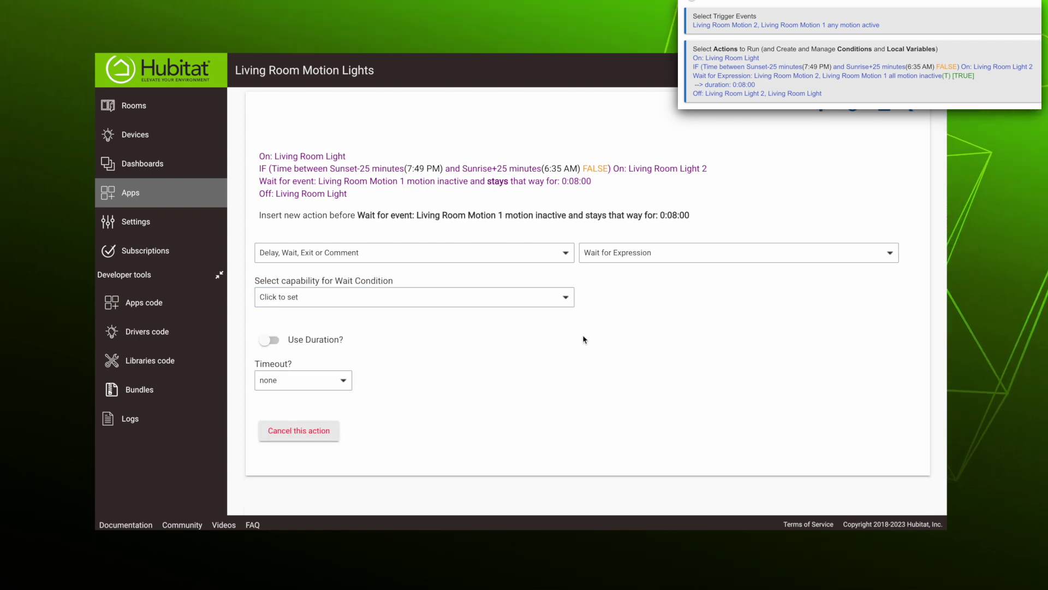
- Condition the wait on Living Room Motion 1 and 2 all inactive, with Use Duration enabled
{"action": "left_click", "coordinate": [415, 297]}
{"action": "scroll", "coordinate": [355, 384], "scroll_direction": "down", "scroll_amount": 2}
{"action": "scroll", "coordinate": [353, 409], "scroll_direction": "down", "scroll_amount": 1}
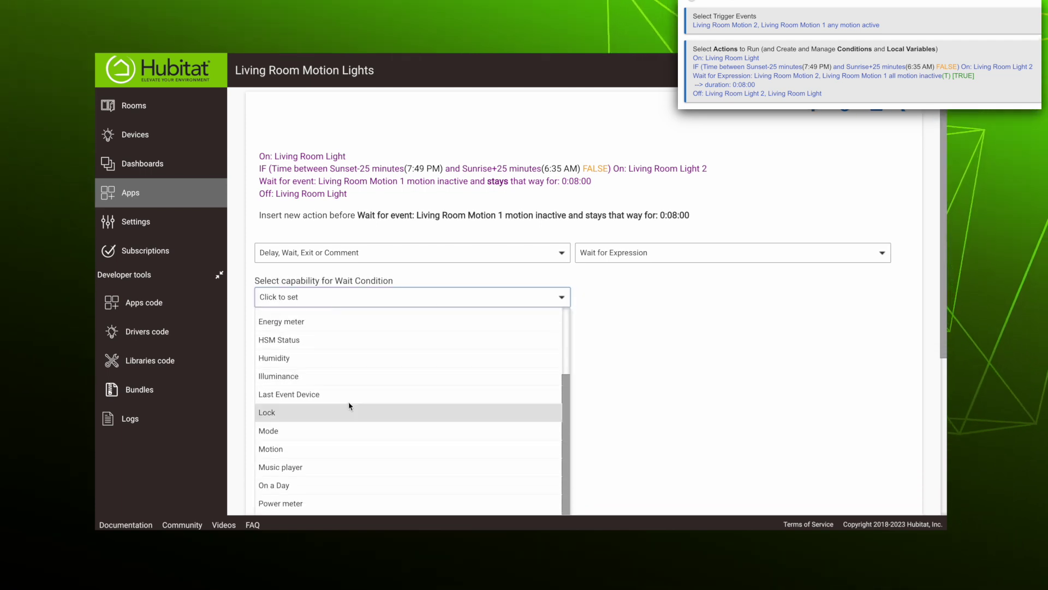
{"action": "left_click", "coordinate": [289, 440]}
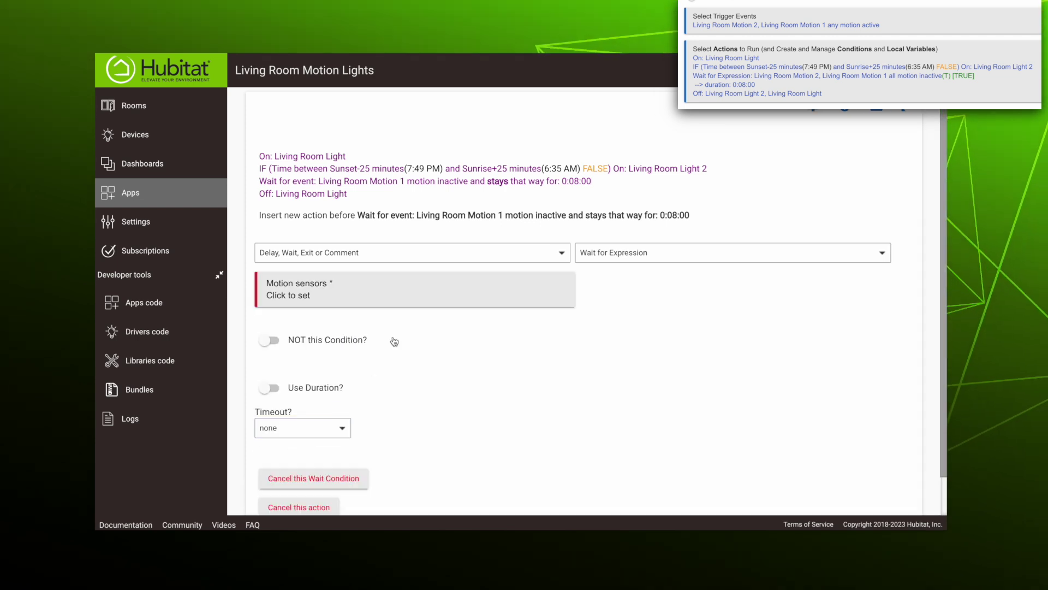
{"action": "left_click", "coordinate": [387, 300]}
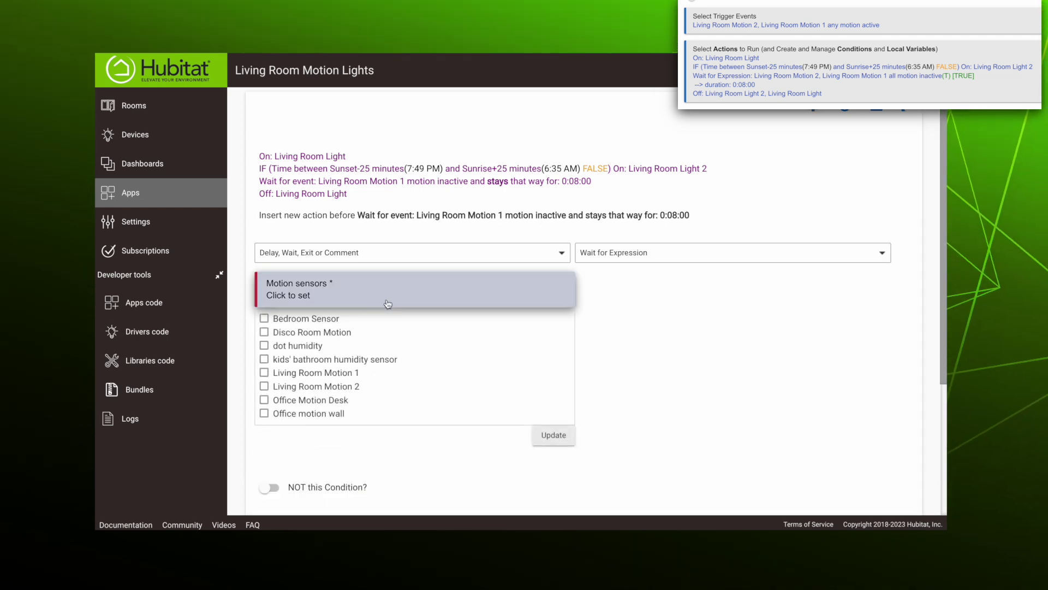
{"action": "left_click", "coordinate": [264, 373]}
{"action": "left_click", "coordinate": [439, 448]}
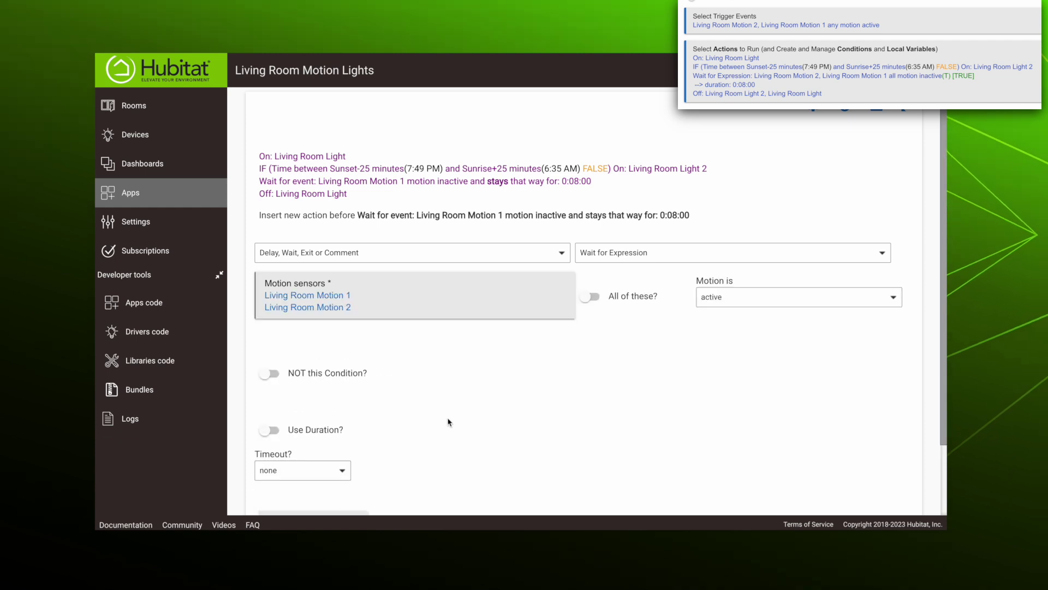
{"action": "left_click", "coordinate": [593, 297]}
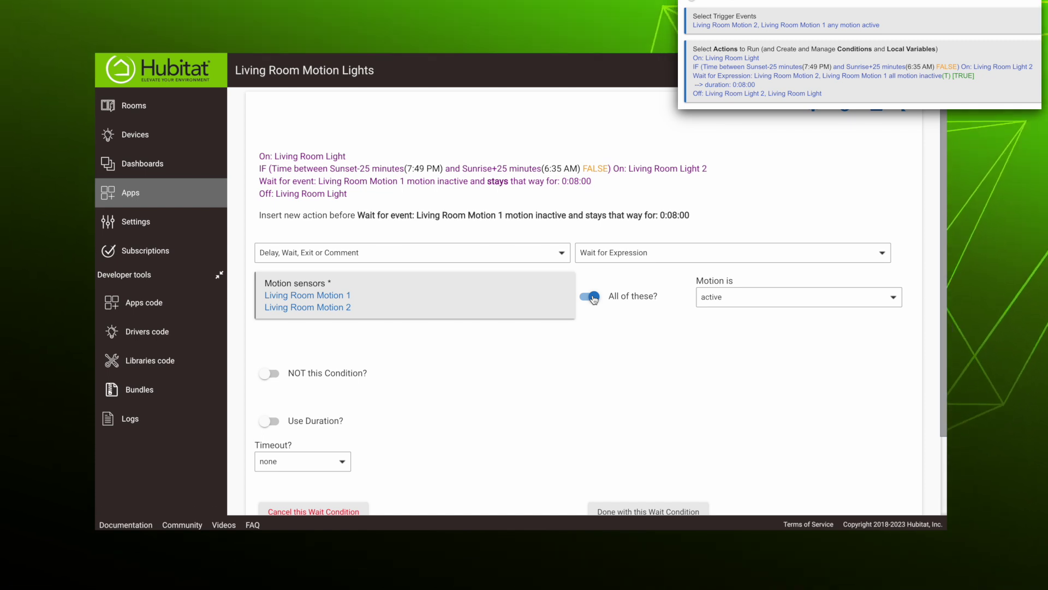
{"action": "left_click", "coordinate": [765, 297]}
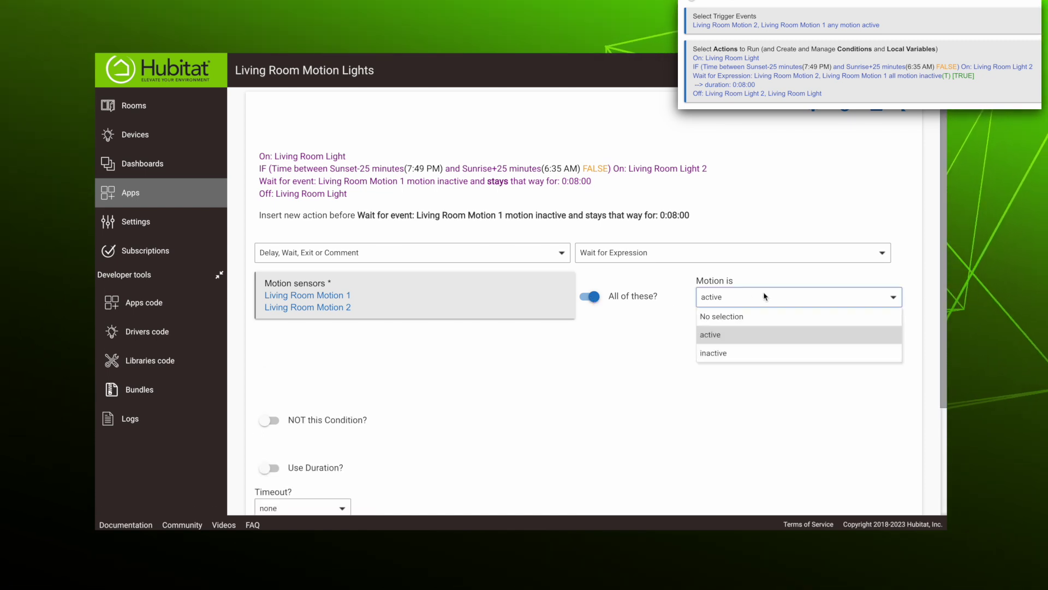
{"action": "left_click", "coordinate": [710, 352]}
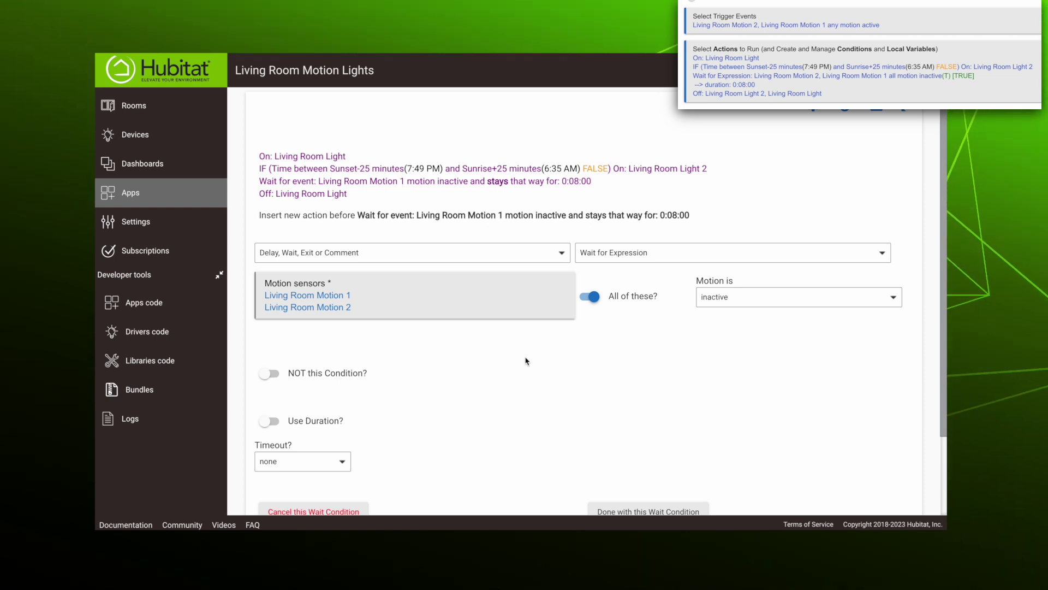
{"action": "scroll", "coordinate": [466, 362], "scroll_direction": "down", "scroll_amount": 1}
{"action": "left_click", "coordinate": [276, 383]}
- Set the wait duration to 8 minutes (hrs:min:sec) and add the wait expression to the actions
{"action": "left_click", "coordinate": [339, 423]}
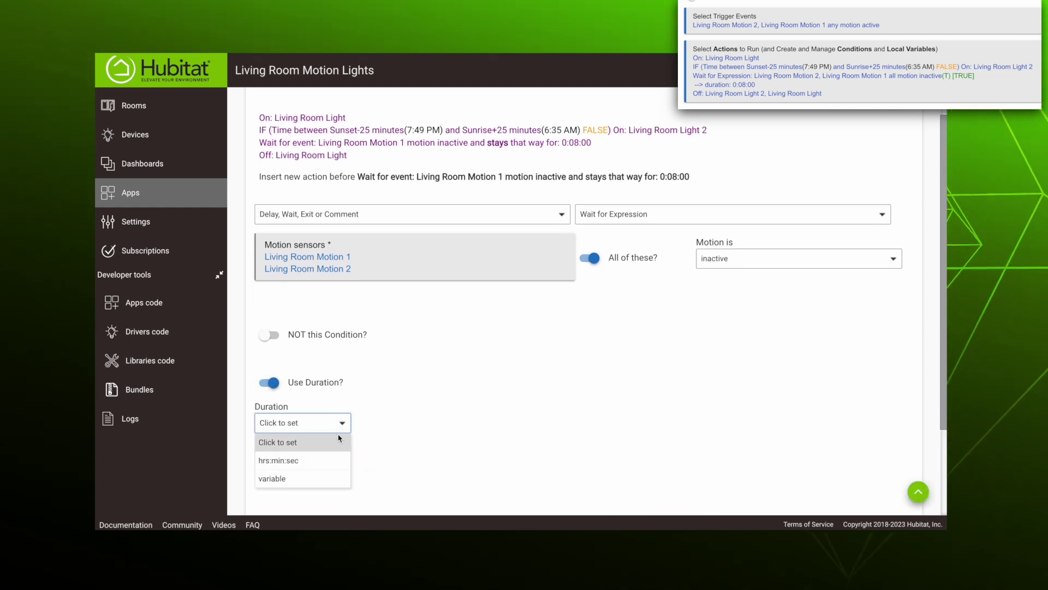
{"action": "left_click", "coordinate": [309, 460]}
{"action": "left_click", "coordinate": [440, 424]}
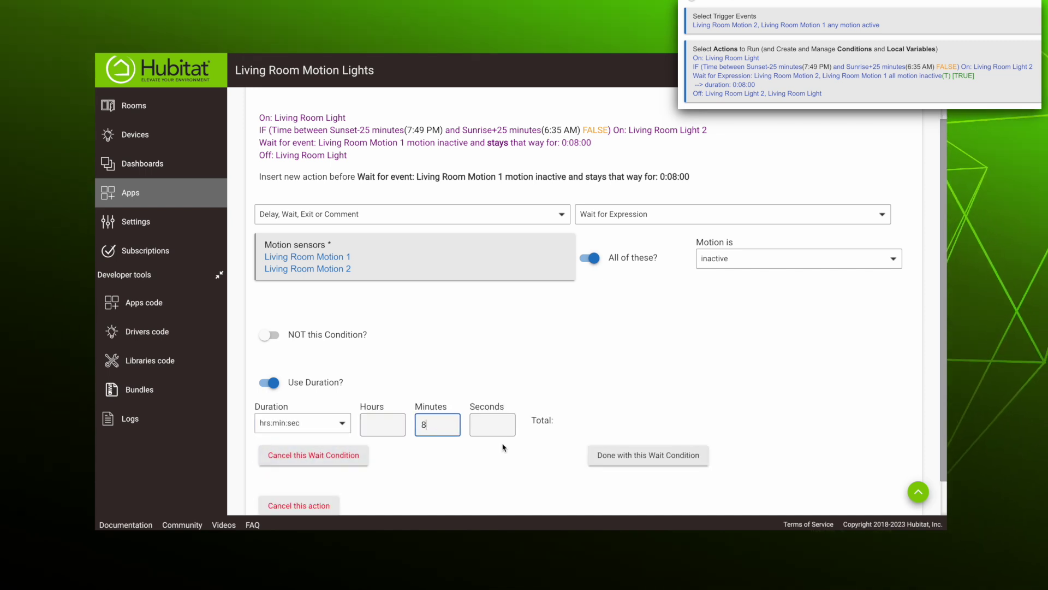
{"action": "left_click", "coordinate": [644, 455]}
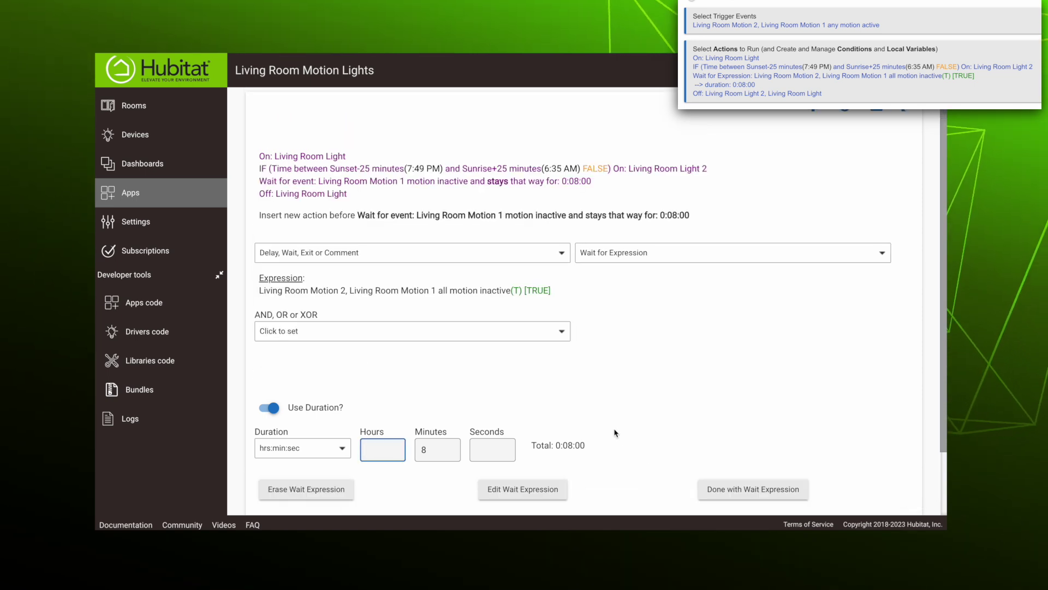
{"action": "left_click", "coordinate": [562, 333]}
{"action": "left_click", "coordinate": [562, 332]}
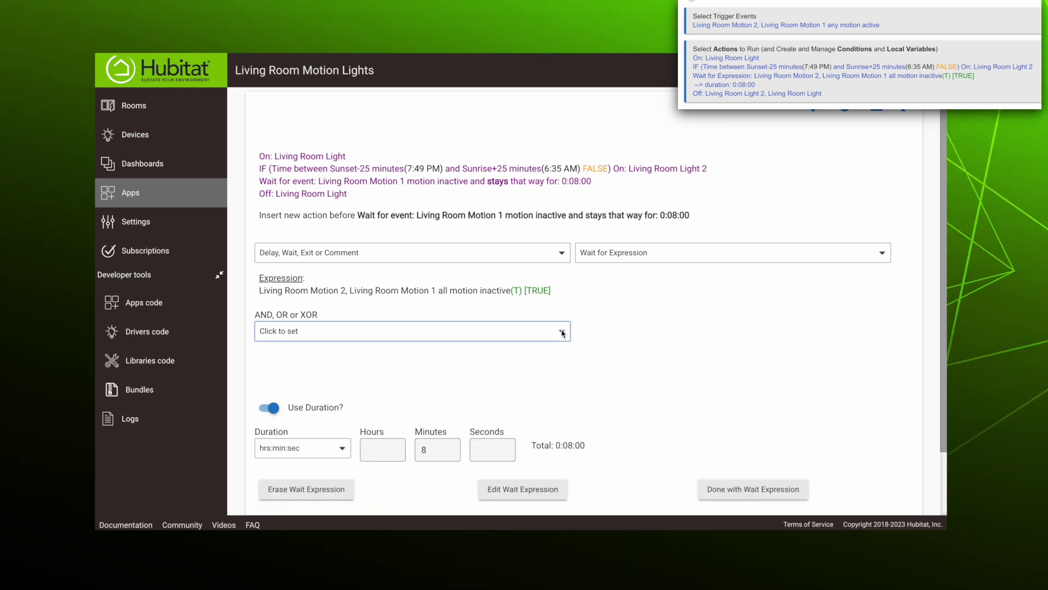
{"action": "left_click", "coordinate": [732, 490]}
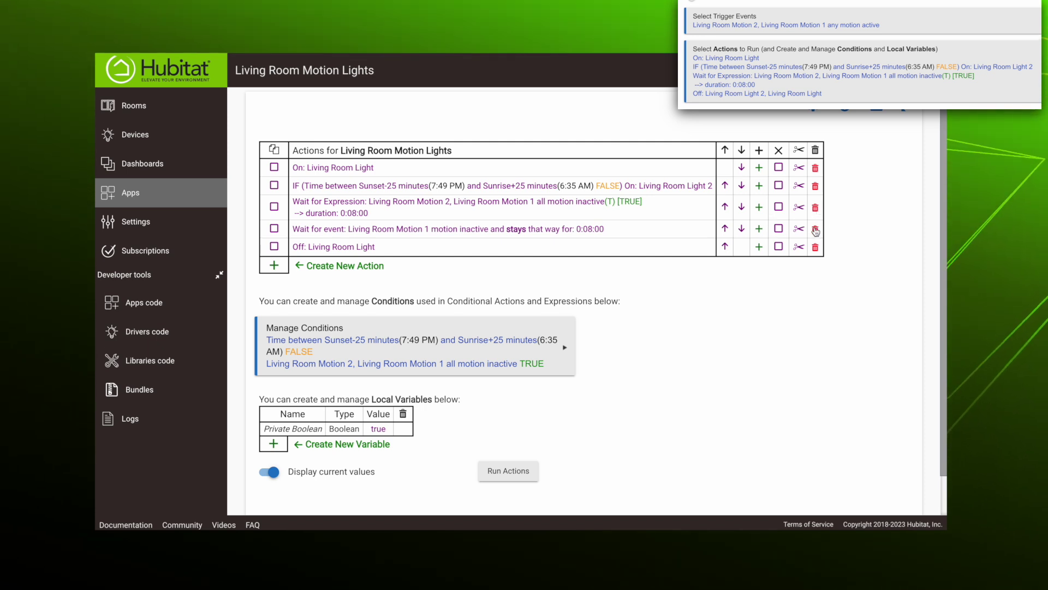
- Delete the old 'Wait for event: Living Room Motion 1' action
{"action": "left_click", "coordinate": [815, 229]}
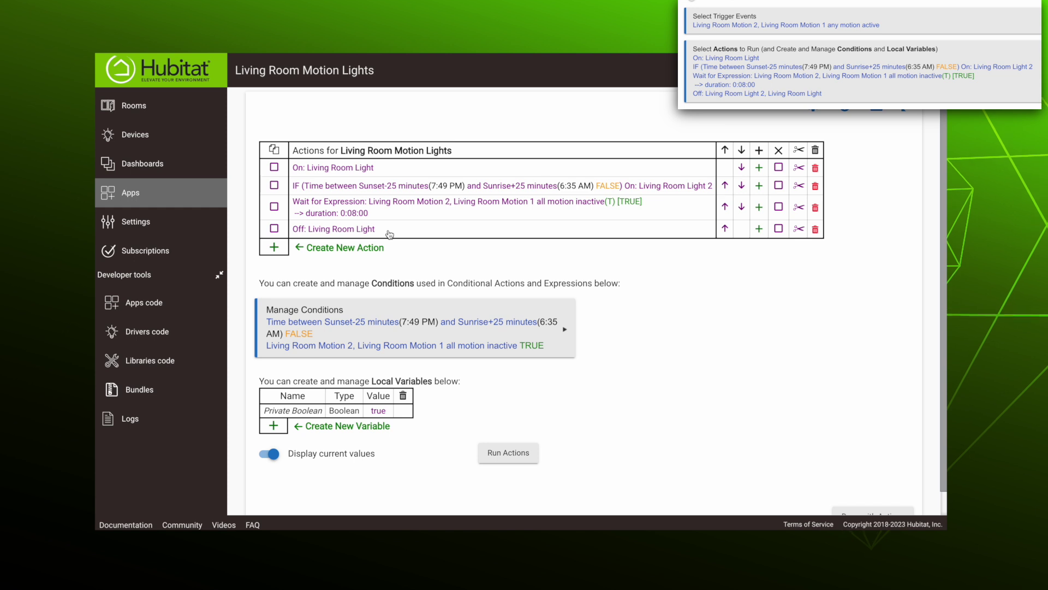
- Add Living Room Light 2 to the final off action alongside Living Room Light, then finish the actions
{"action": "left_click", "coordinate": [345, 231]}
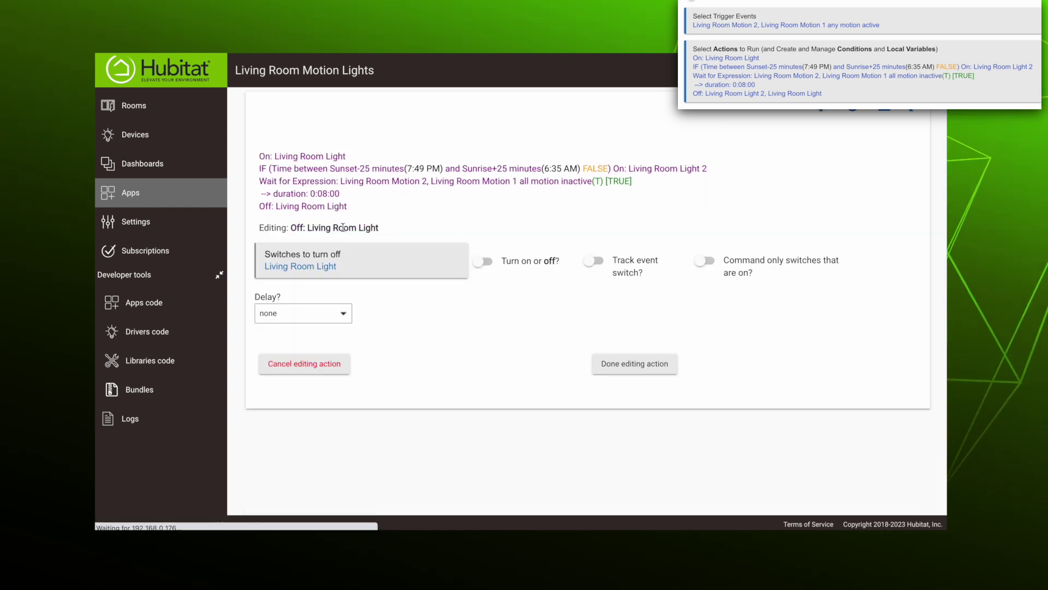
{"action": "left_click", "coordinate": [366, 264]}
{"action": "scroll", "coordinate": [336, 362], "scroll_direction": "down", "scroll_amount": 5}
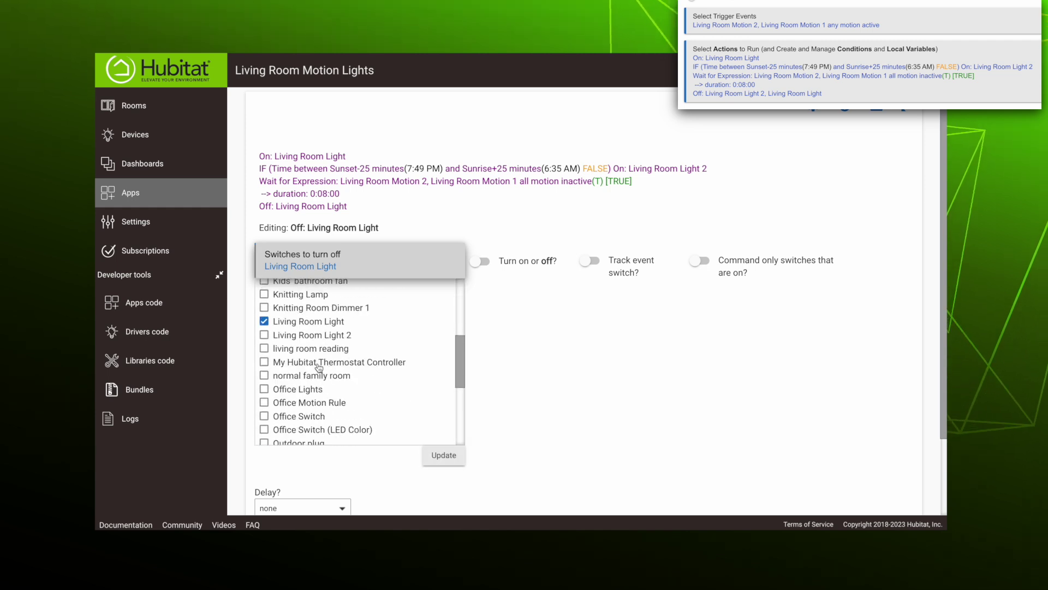
{"action": "left_click", "coordinate": [264, 335]}
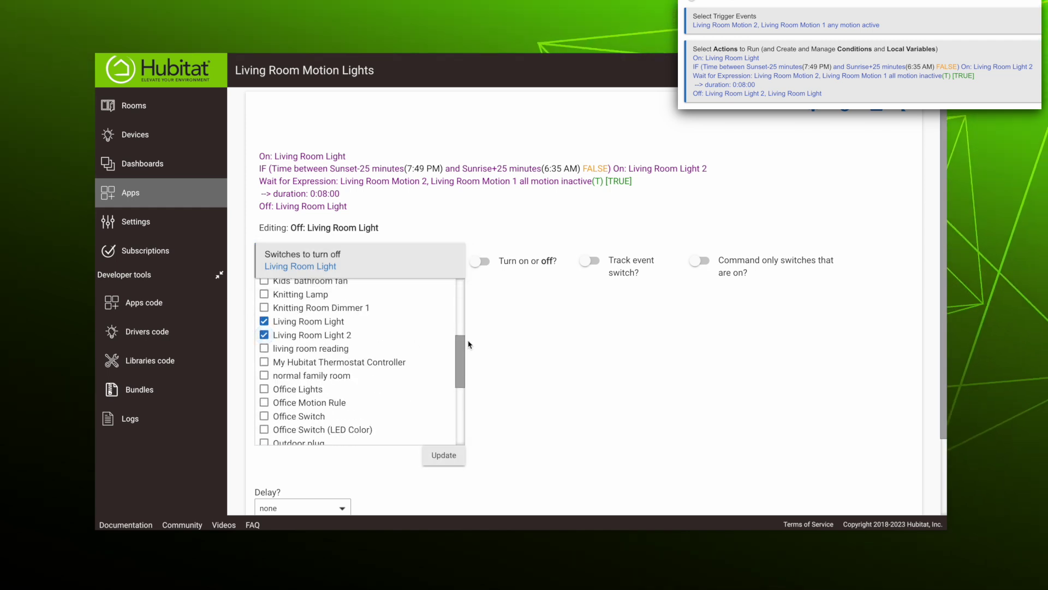
{"action": "left_click", "coordinate": [489, 343]}
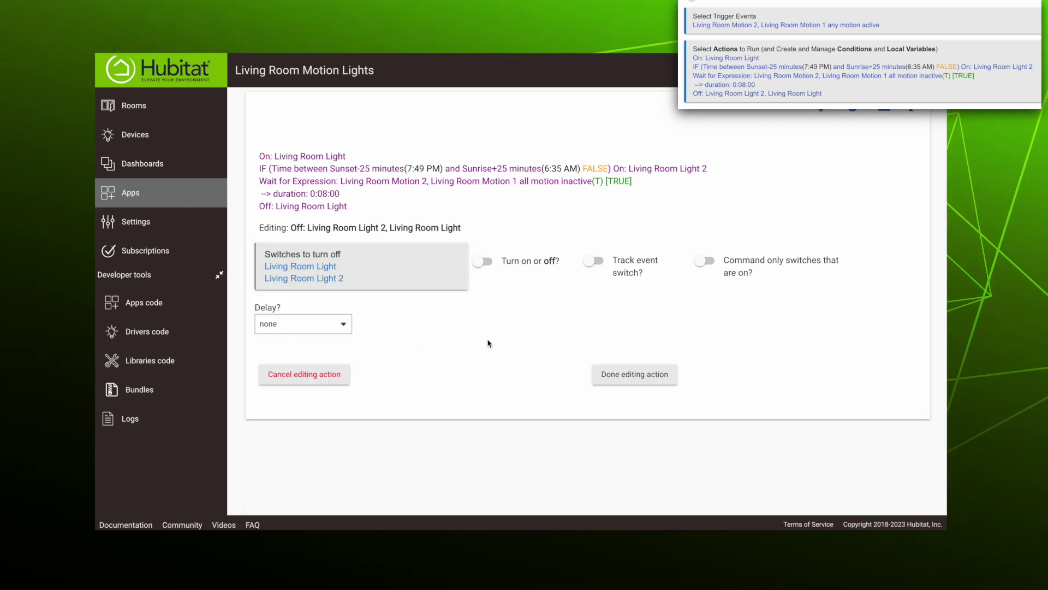
{"action": "left_click", "coordinate": [619, 376]}
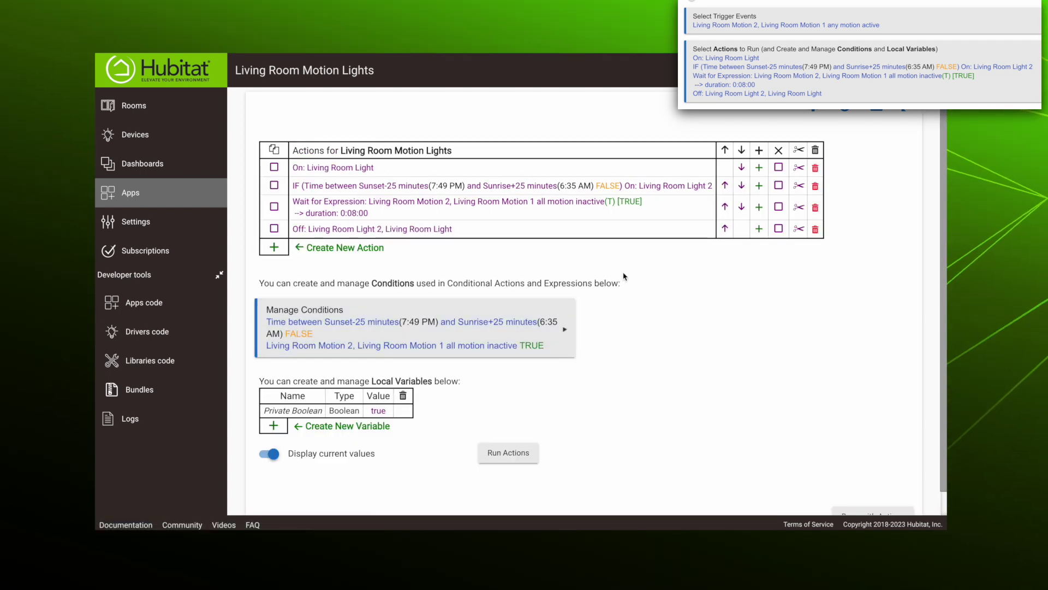
{"action": "scroll", "coordinate": [630, 278], "scroll_direction": "down", "scroll_amount": 2}
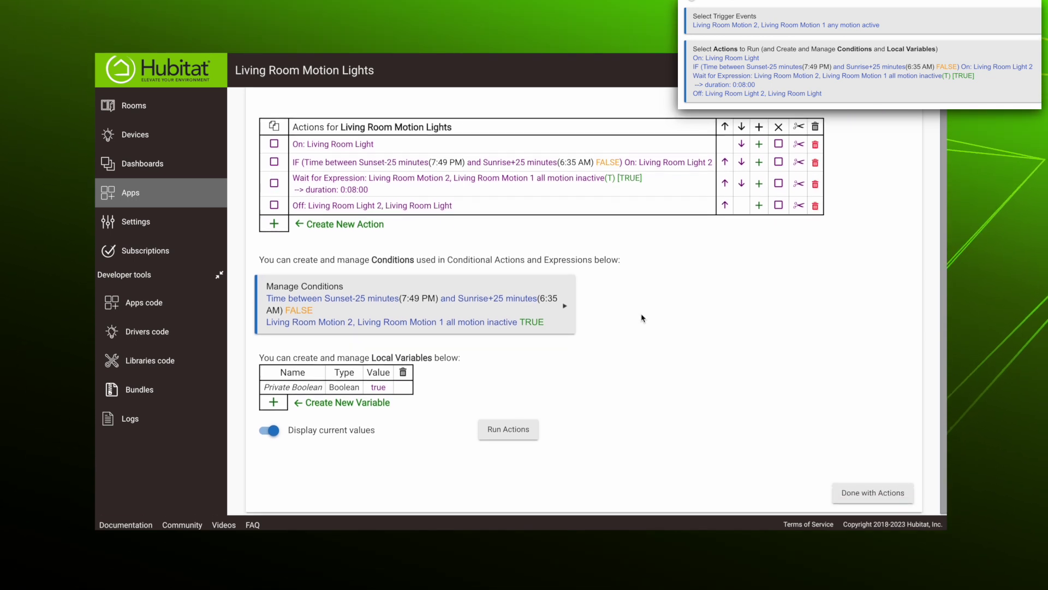
{"action": "left_click", "coordinate": [866, 487]}
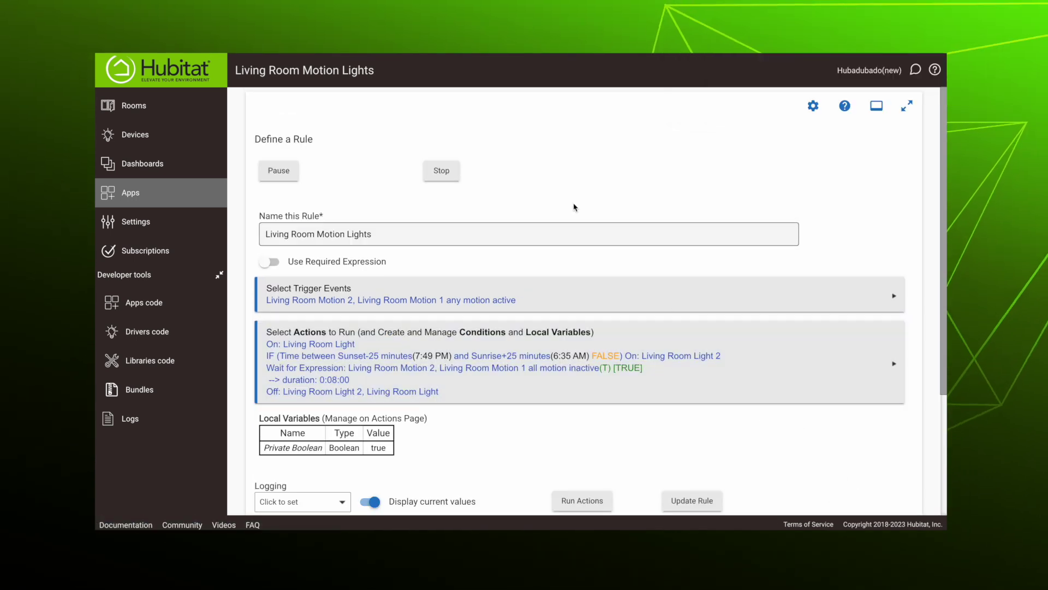